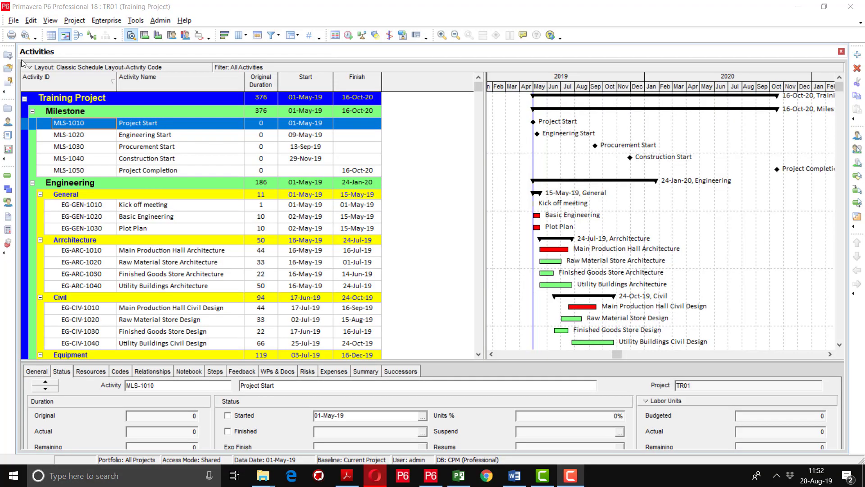
# - Open the print preview of the Training Project activity schedule, which shows 6 pages
pyautogui.click(24, 37)
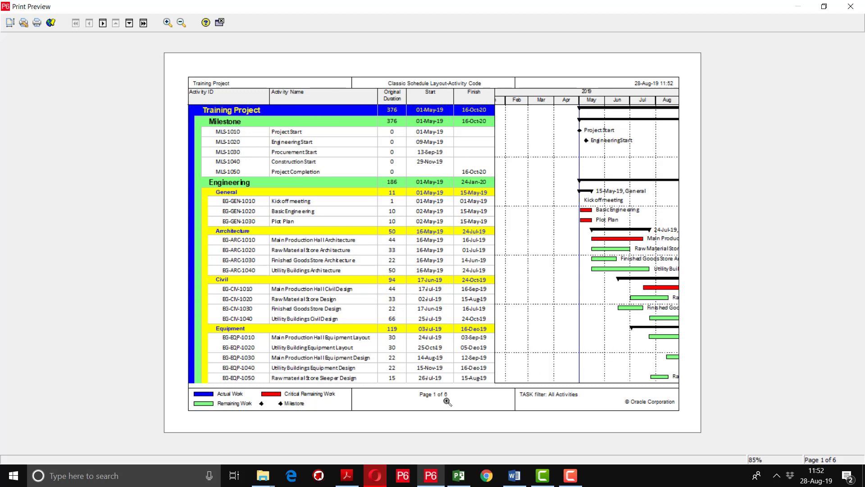
# - Browse the 6-page preview forward and back, then jump to the last page
pyautogui.click(103, 23)
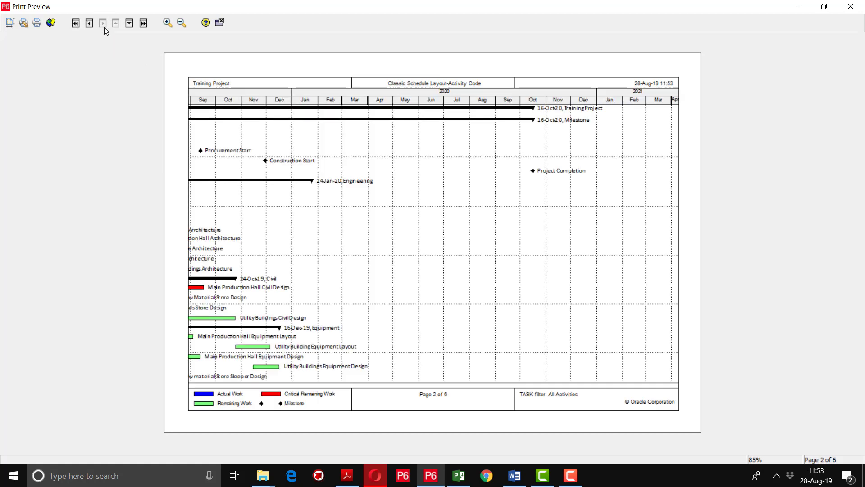
pyautogui.click(92, 25)
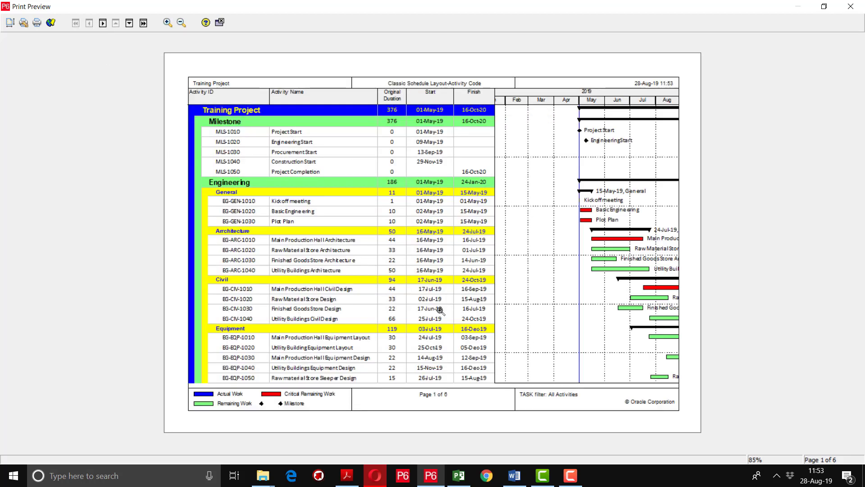
pyautogui.click(102, 27)
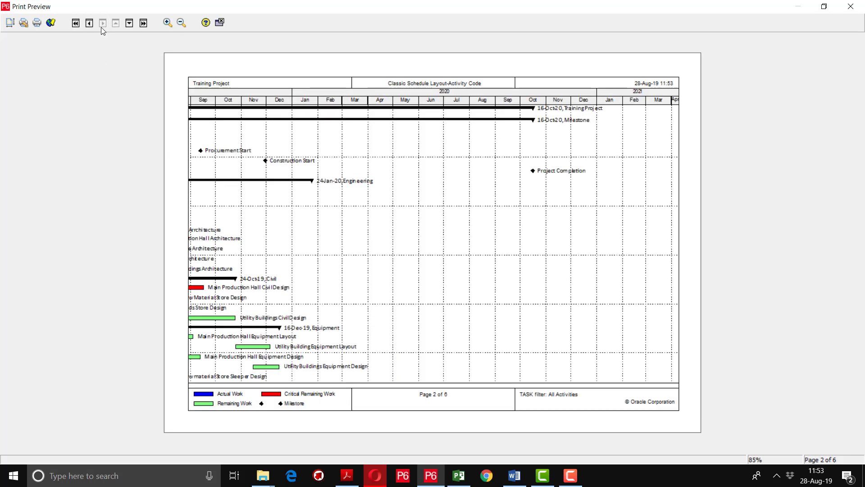
pyautogui.click(143, 24)
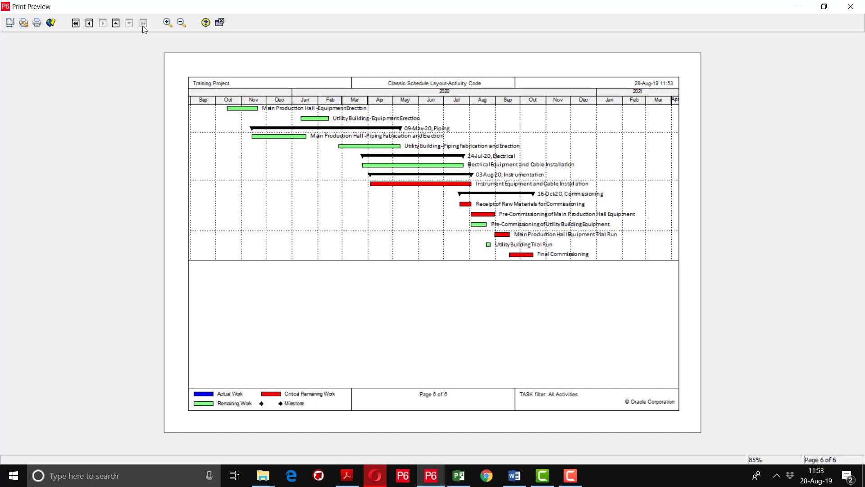
# - In Page Setup options, set Timescale Start to PS and Timescale Finish to PF
pyautogui.click(10, 23)
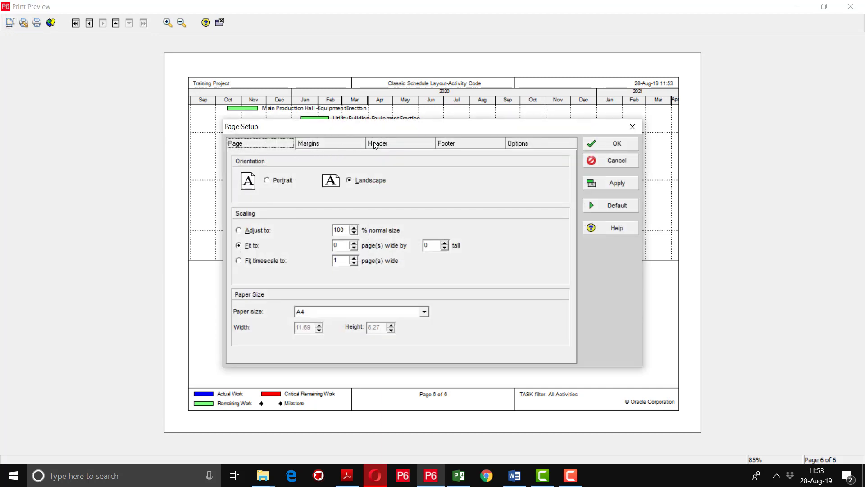
pyautogui.click(536, 144)
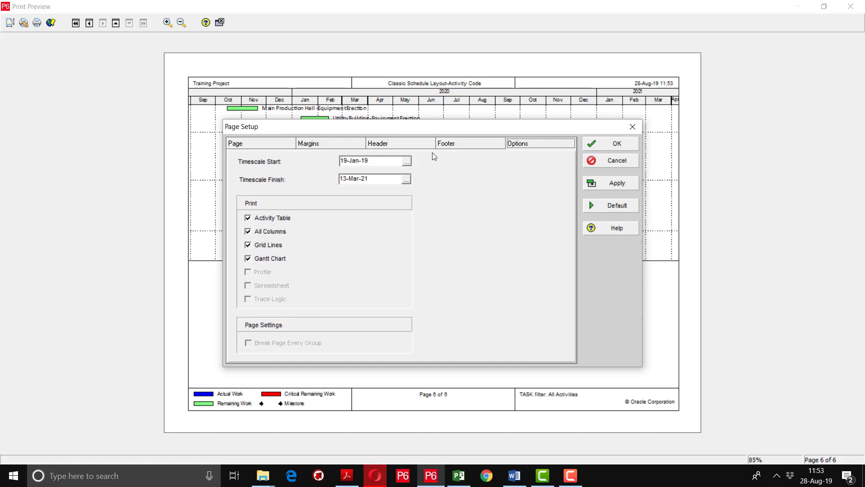
pyautogui.click(407, 161)
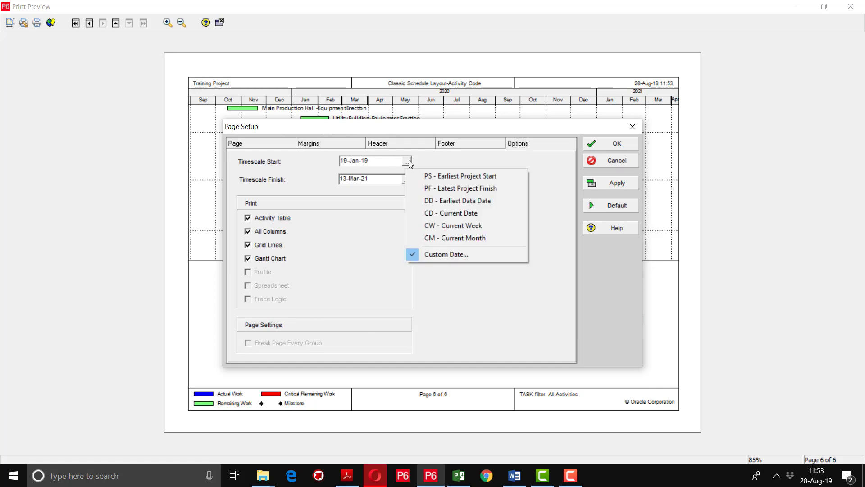
pyautogui.click(434, 177)
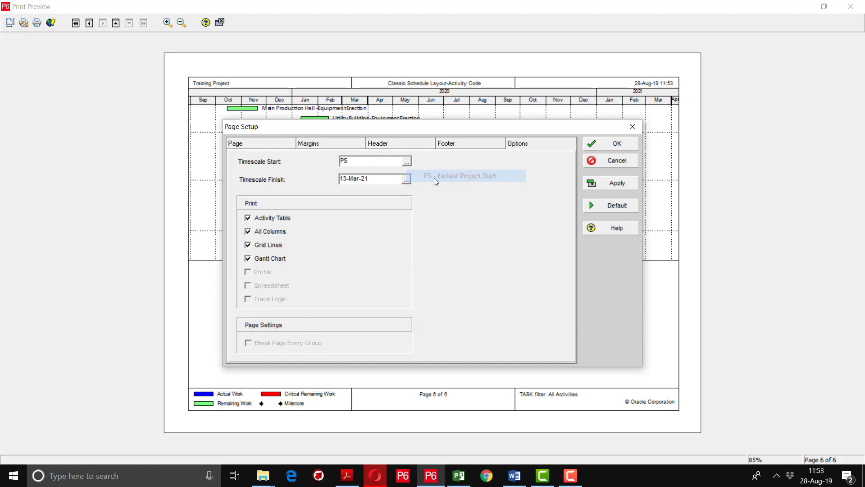
pyautogui.click(406, 181)
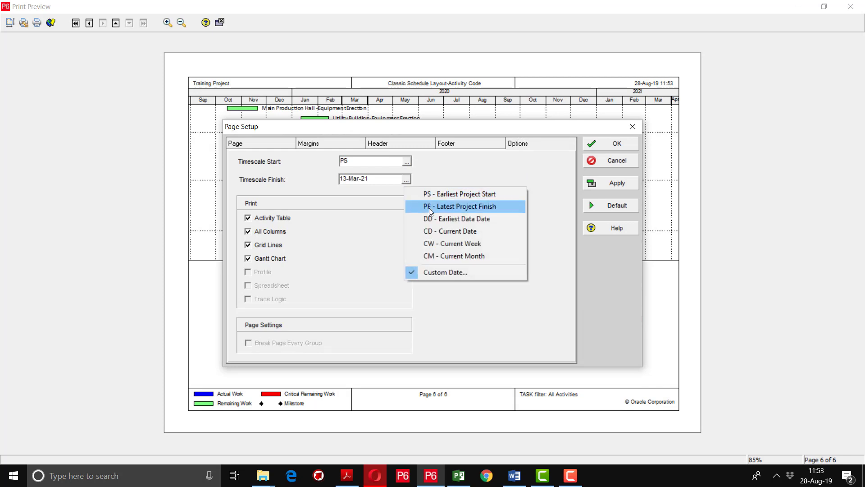
pyautogui.click(429, 208)
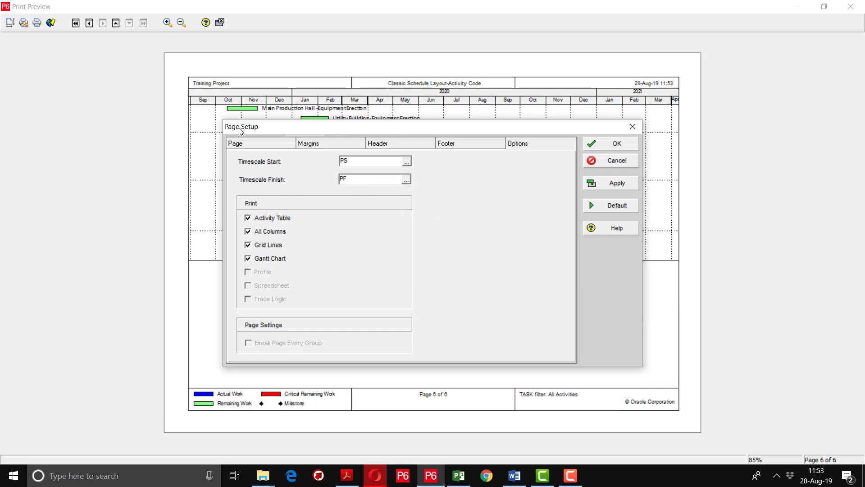
pyautogui.click(241, 146)
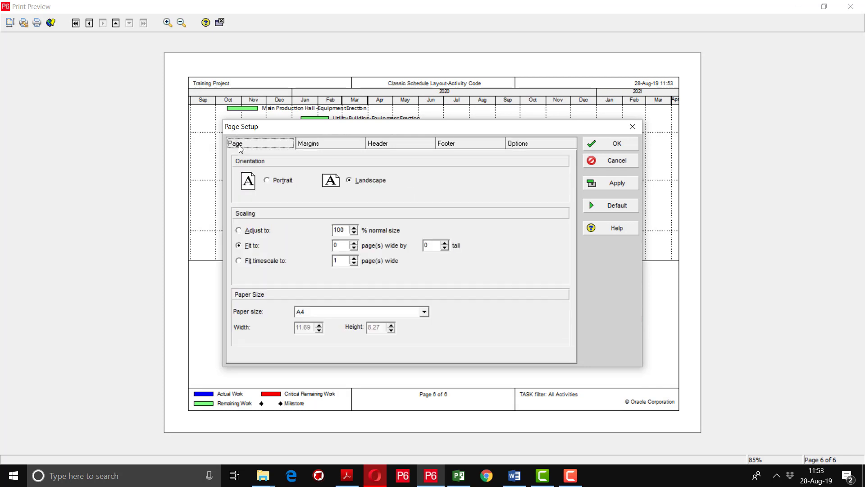
# - Scale the printout to fit 1 page wide with no pages-tall limit, then zoom the preview
pyautogui.click(354, 243)
pyautogui.doubleClick(437, 245)
pyautogui.press('BackSpace')
pyautogui.click(618, 183)
pyautogui.click(618, 143)
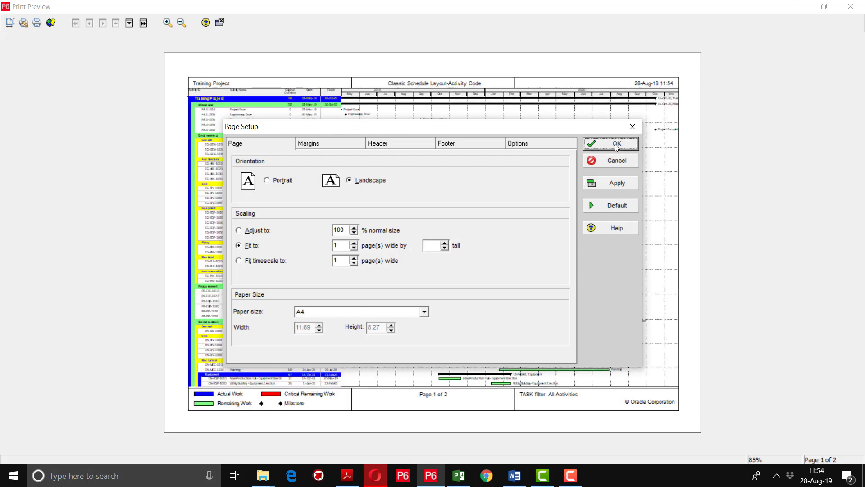
pyautogui.click(419, 153)
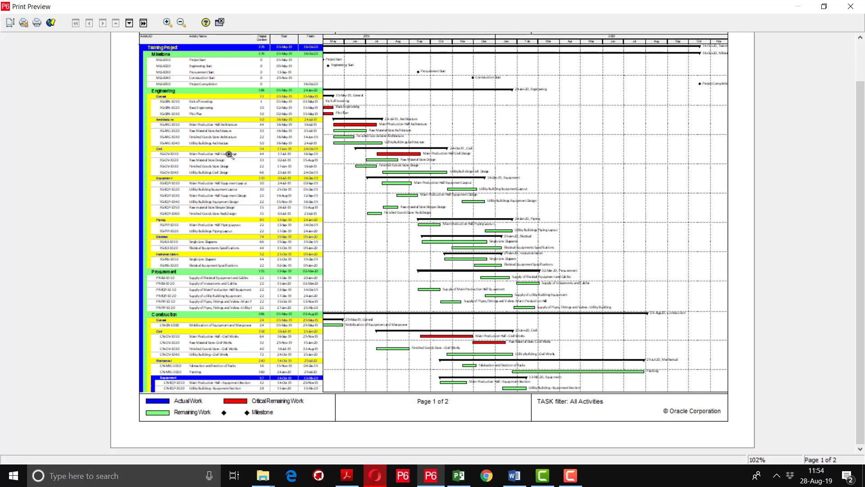
# - Change the Page Setup paper size from A4 to A3 and zoom further into the preview
pyautogui.click(10, 23)
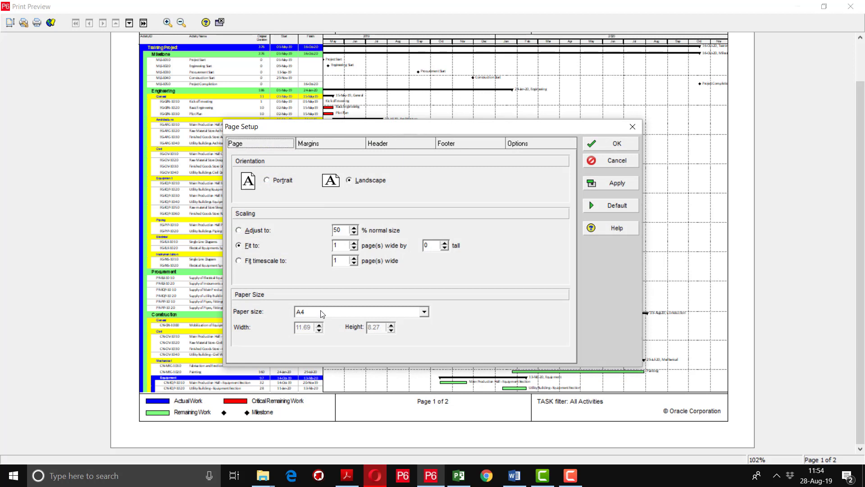
pyautogui.click(322, 313)
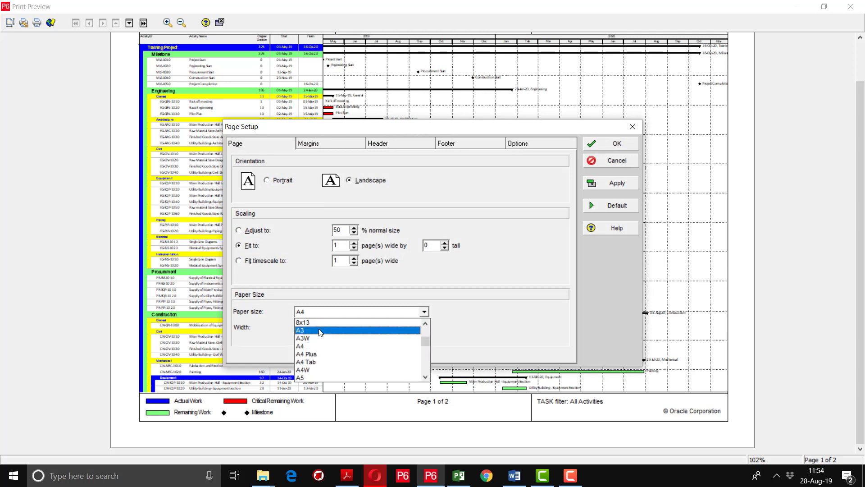
pyautogui.click(321, 331)
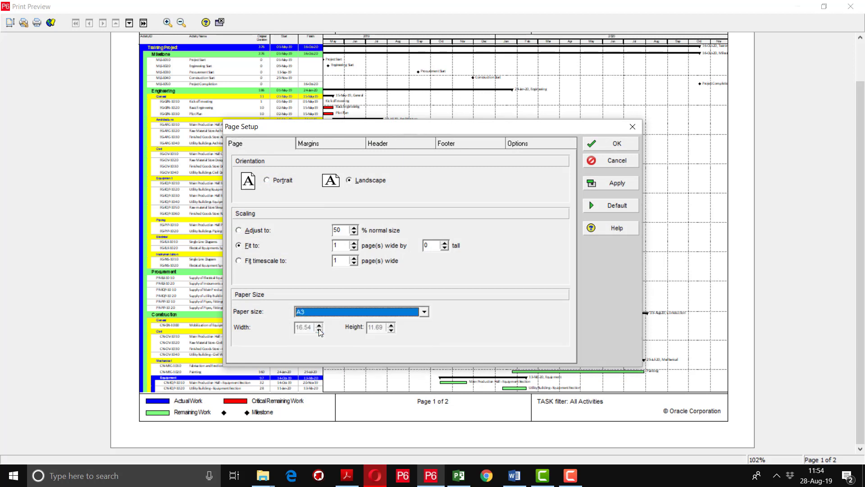
pyautogui.click(620, 185)
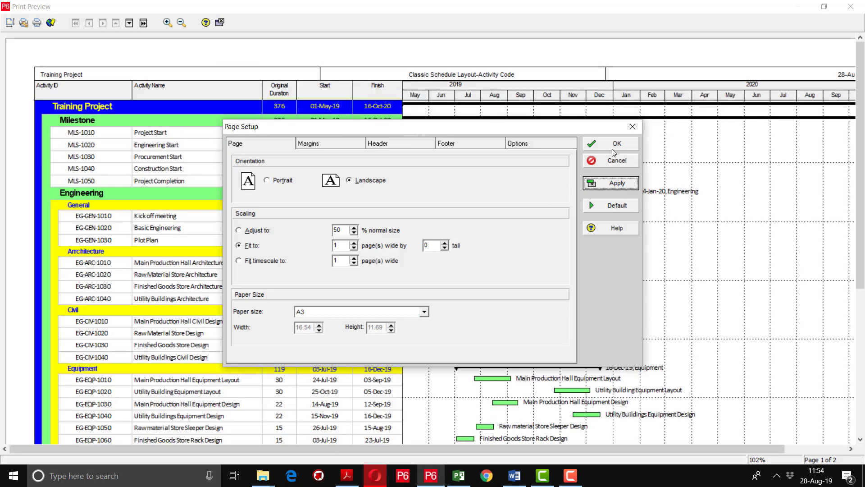
pyautogui.click(613, 151)
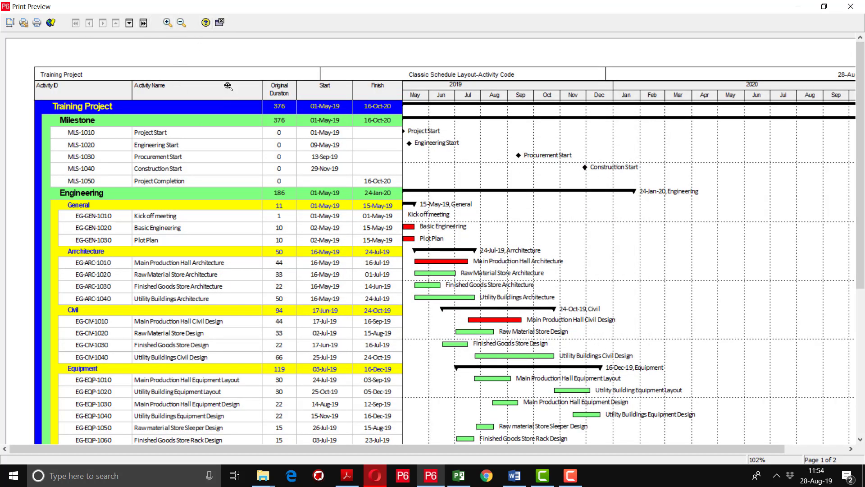
pyautogui.click(340, 168)
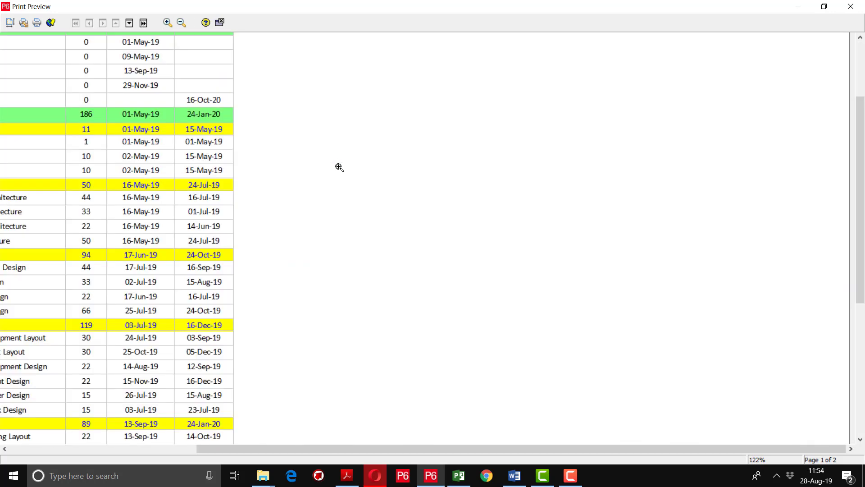
# - Close and reopen Print Preview, then go to page 2 of 2
pyautogui.click(220, 23)
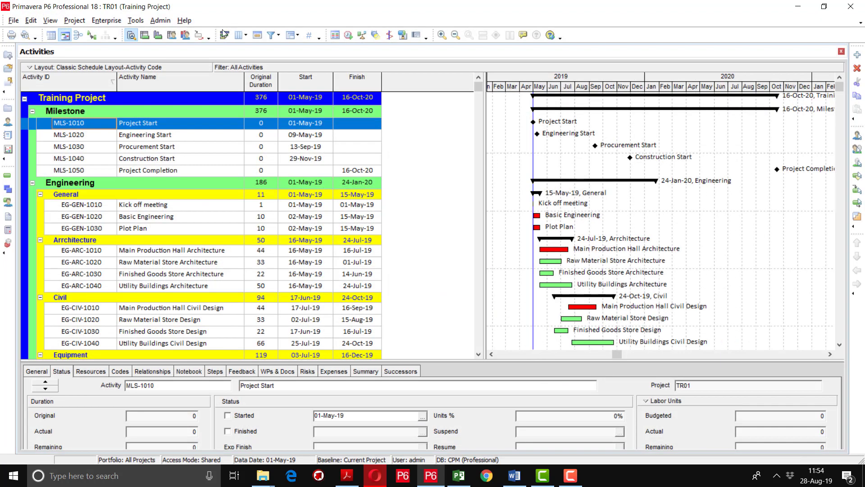
pyautogui.click(27, 36)
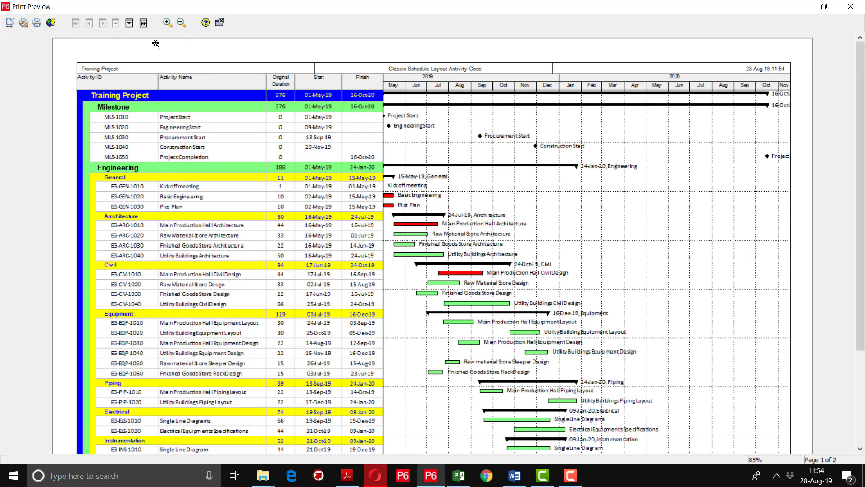
pyautogui.click(144, 23)
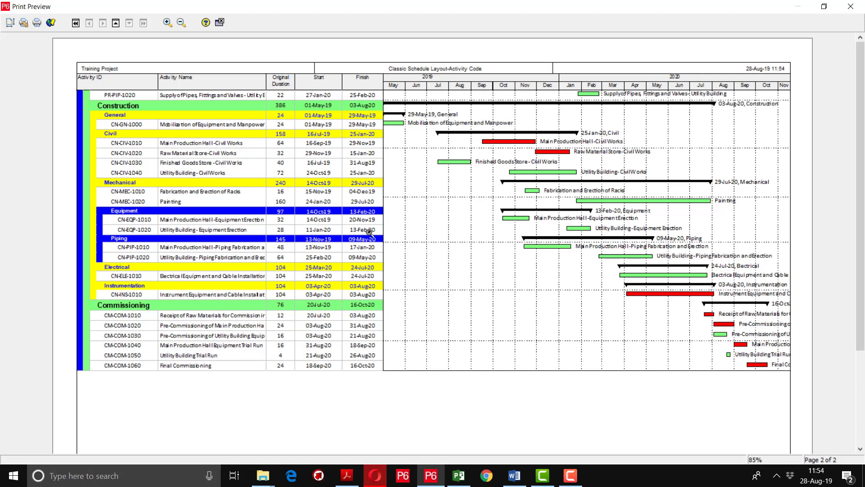
# - Change the Page Setup Timescale Start to PS-1M and apply it
pyautogui.click(9, 24)
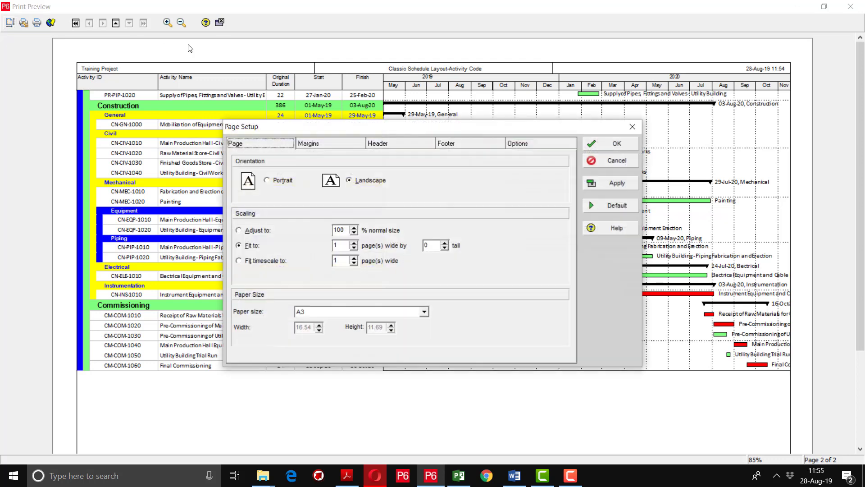
pyautogui.click(515, 144)
pyautogui.click(374, 163)
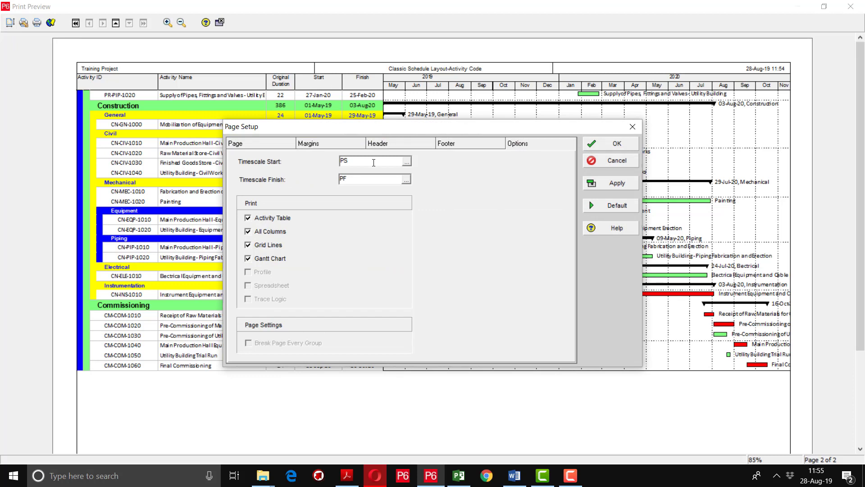
pyautogui.write('-1M')
pyautogui.click(613, 183)
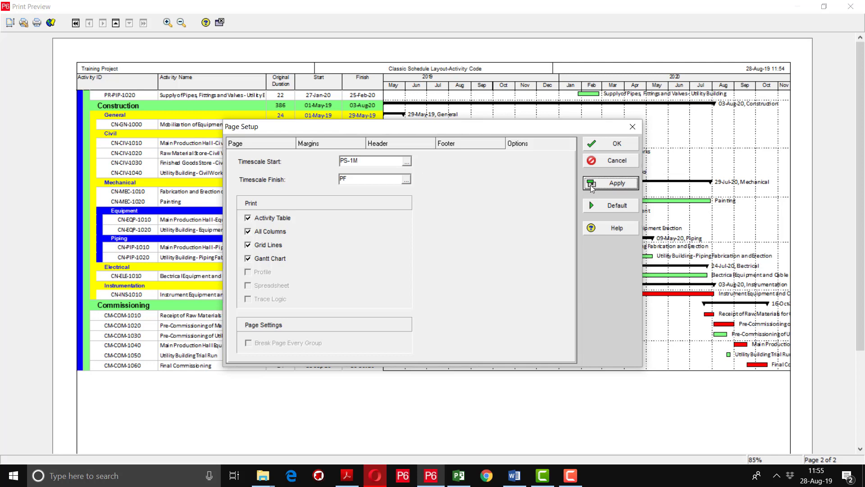
pyautogui.click(605, 145)
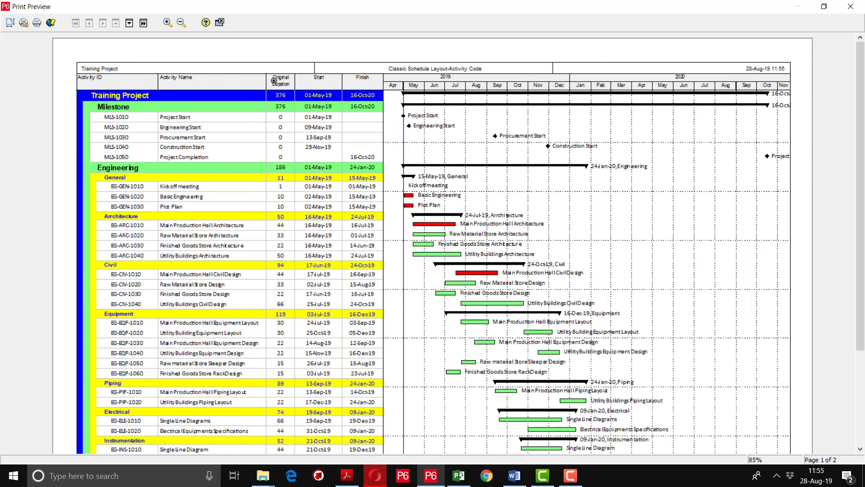
# - Resize the header sections to 30%, 43% and 27% with a header height of 0.75
pyautogui.click(11, 24)
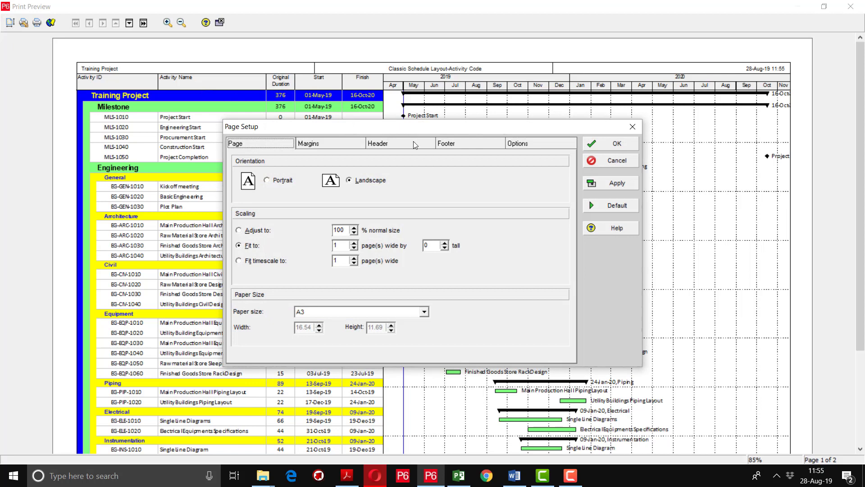
pyautogui.click(415, 145)
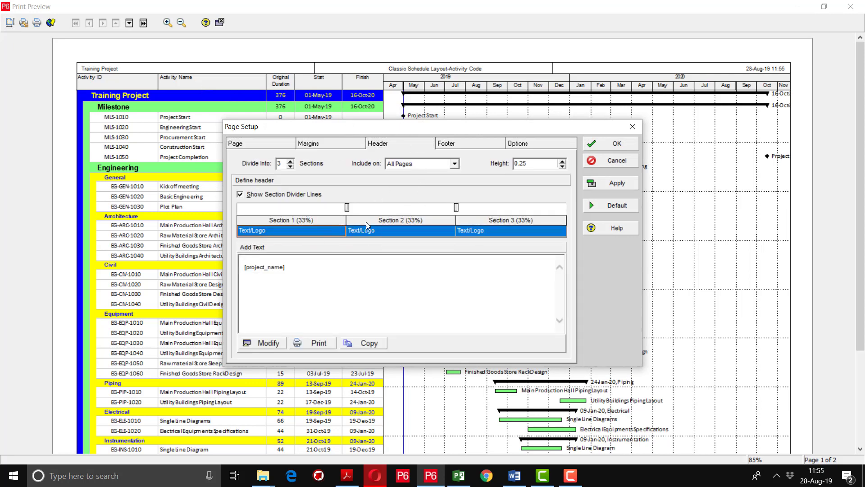
pyautogui.moveTo(347, 207)
pyautogui.mouseDown()
pyautogui.moveTo(329, 208)
pyautogui.moveTo(336, 207)
pyautogui.mouseUp()
pyautogui.moveTo(456, 207); pyautogui.dragTo(476, 208)
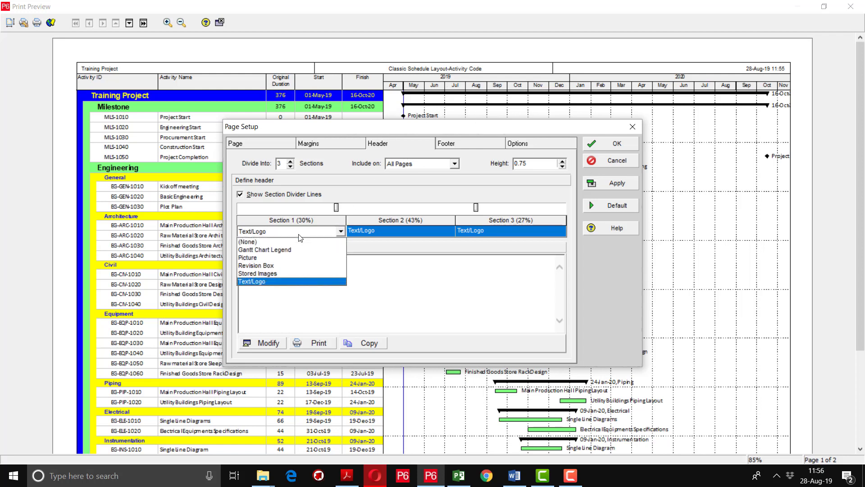
# - Set header Sections 1 and 3 to Picture without choosing a file, then select Section 2
pyautogui.click(301, 260)
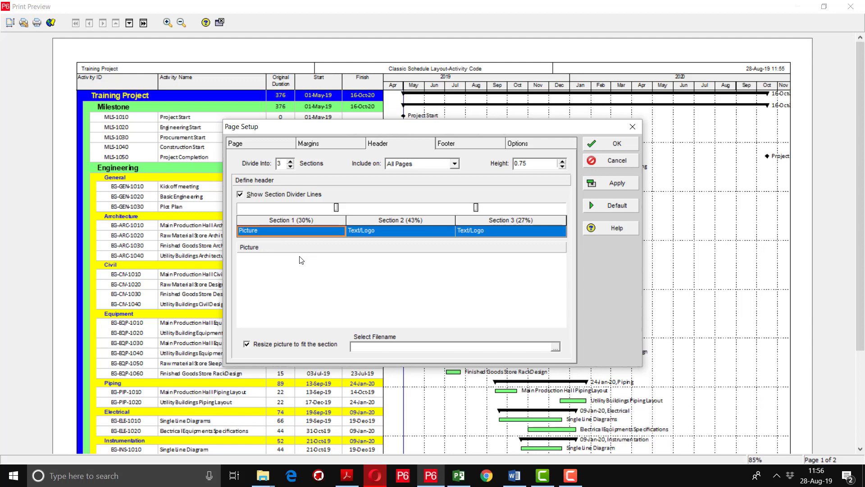
pyautogui.click(556, 348)
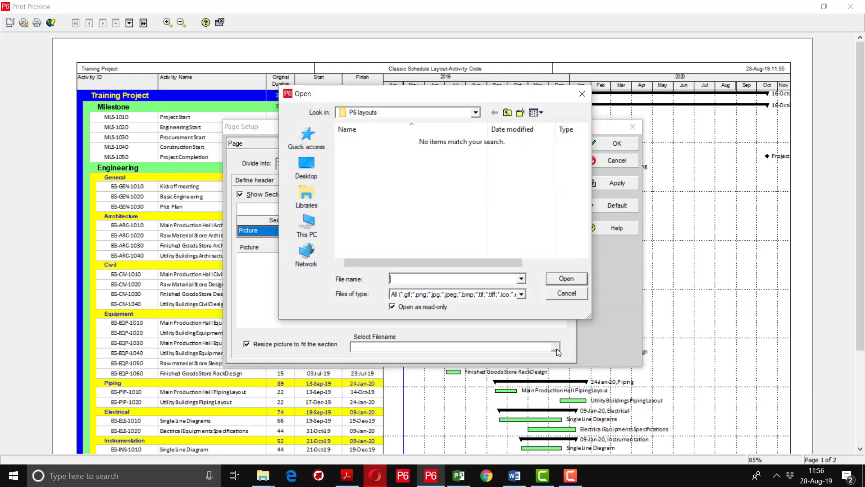
pyautogui.click(568, 292)
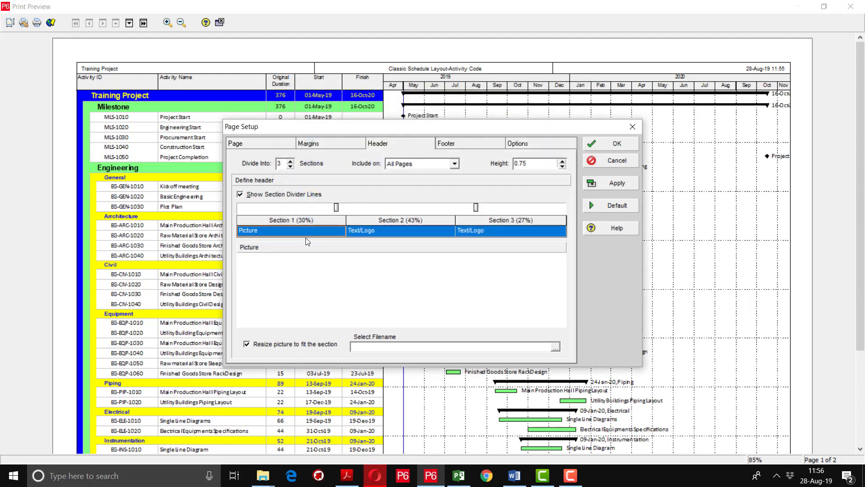
pyautogui.click(555, 231)
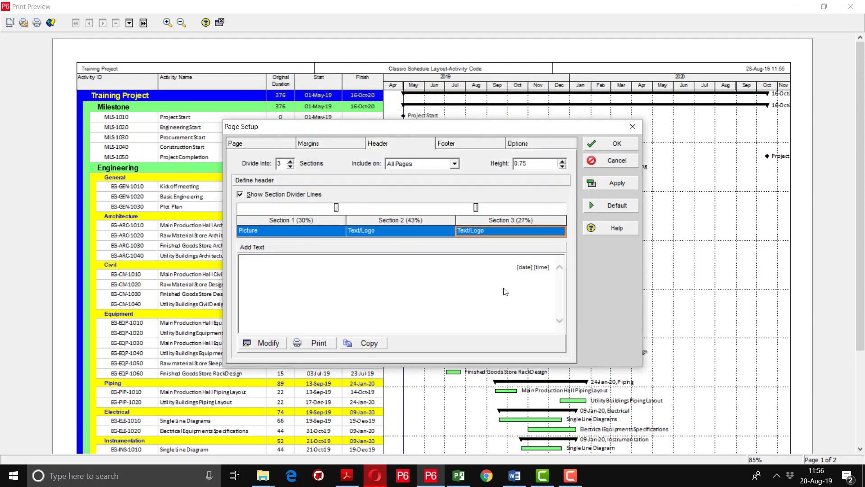
pyautogui.click(538, 231)
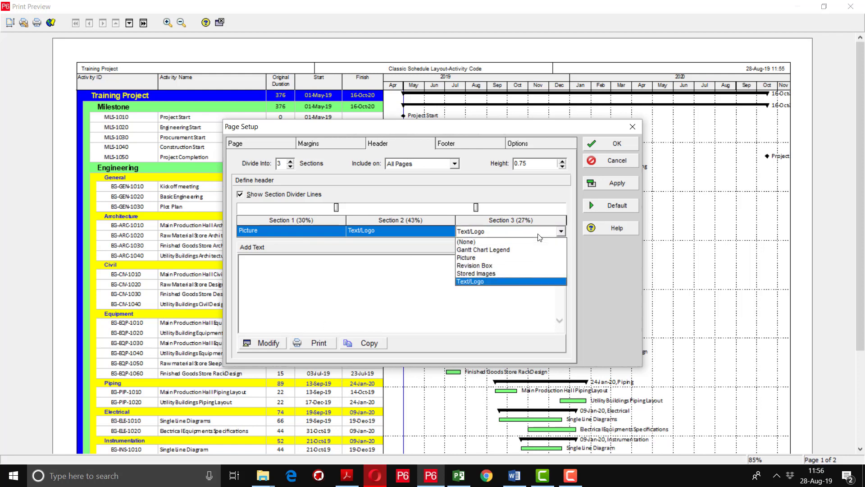
pyautogui.click(513, 258)
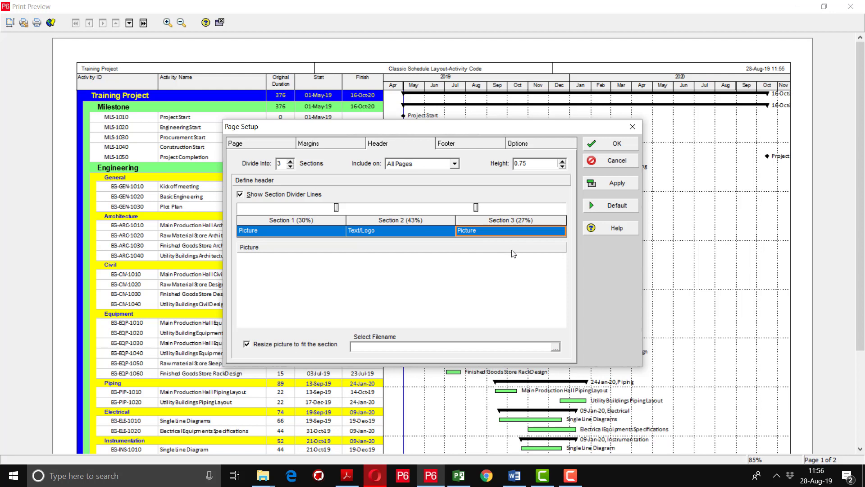
pyautogui.click(430, 232)
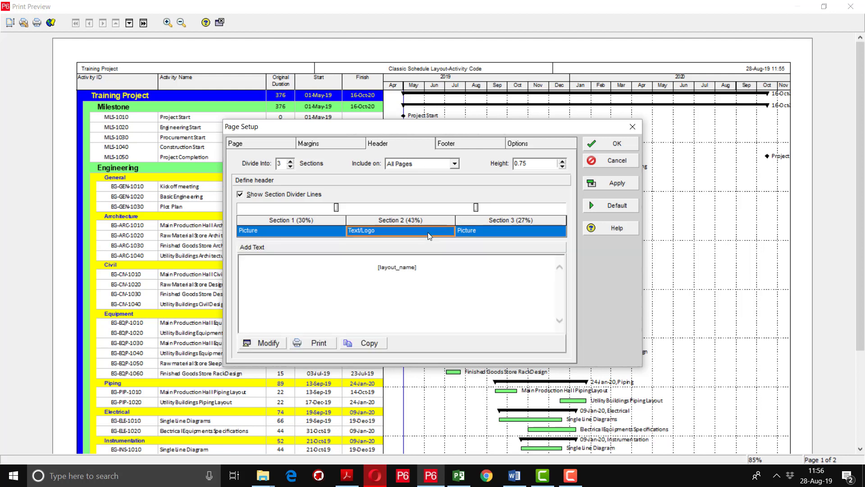
# - Replace [layout_name] in the middle section's text with 'Project Name: Training Project' and select it
pyautogui.click(269, 344)
pyautogui.moveTo(258, 68); pyautogui.dragTo(93, 61)
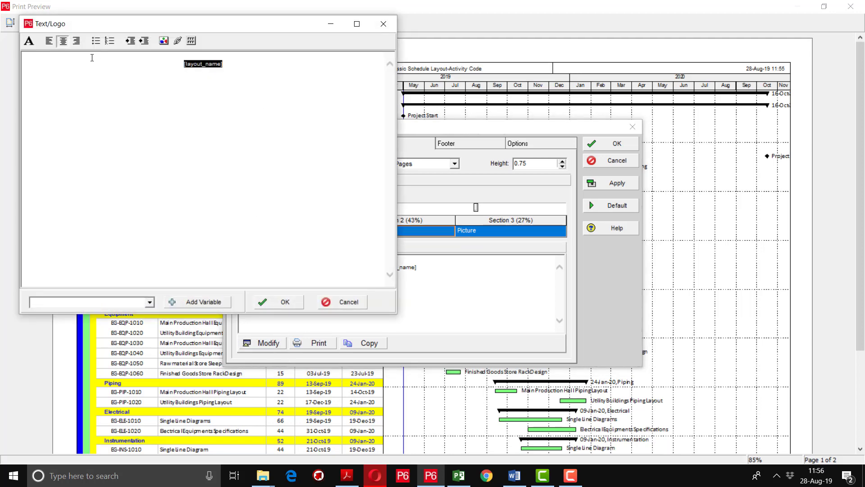
pyautogui.write('Pro')
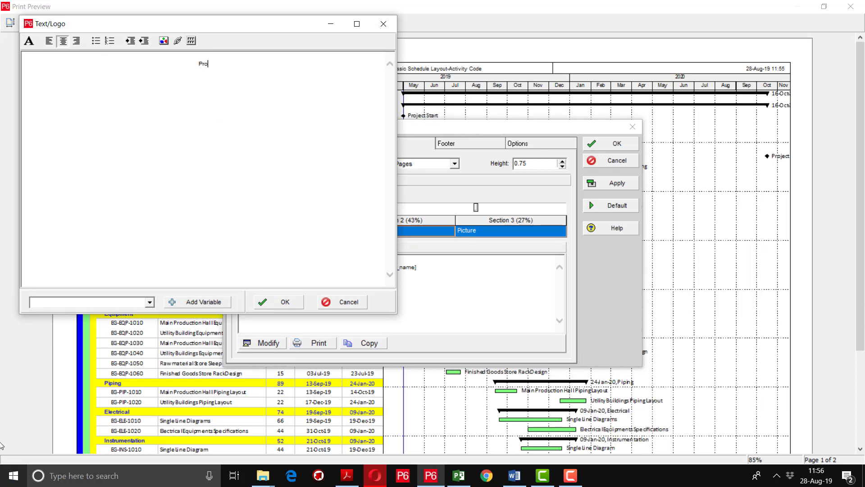
pyautogui.write('ject Name:  T')
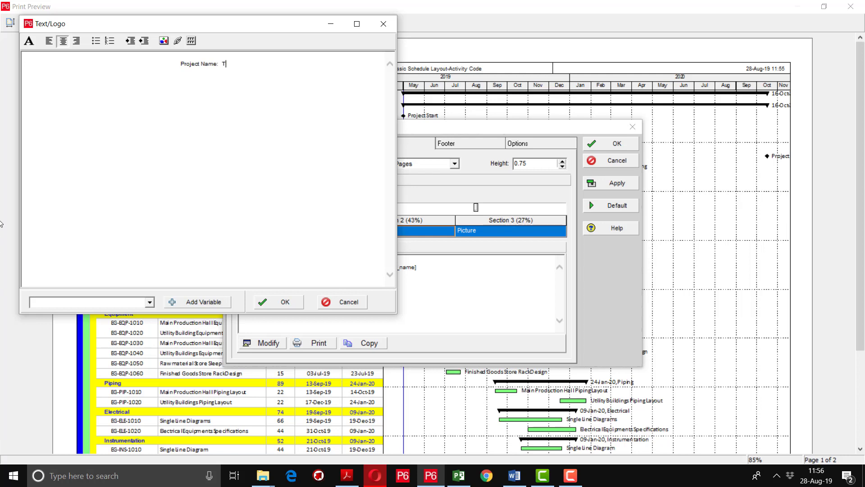
pyautogui.write('raining Project')
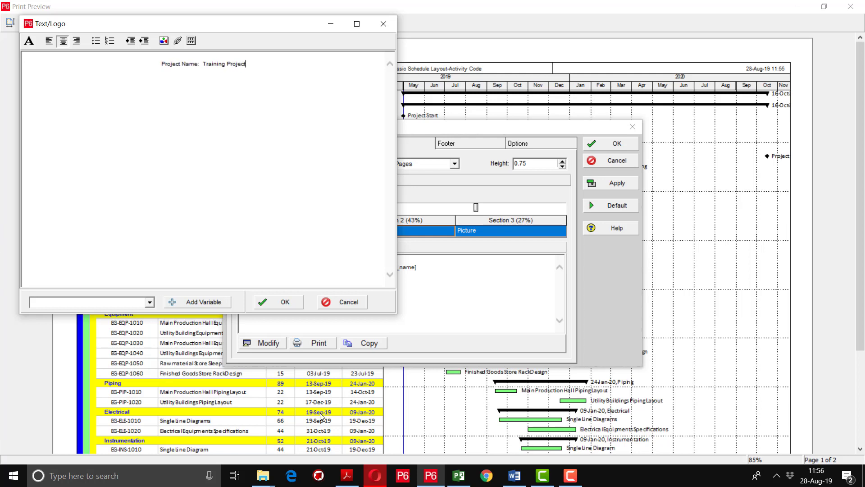
pyautogui.moveTo(254, 62); pyautogui.dragTo(151, 66)
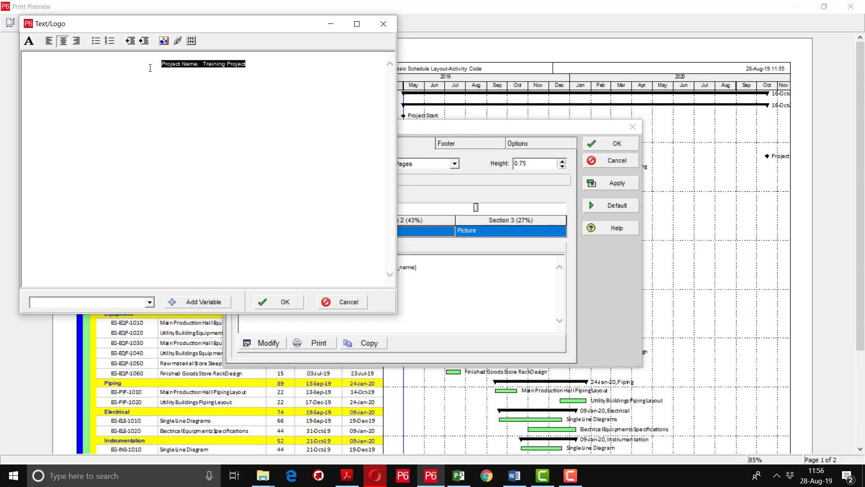
# - Format the header text as 10-point bold Maroon
pyautogui.click(29, 41)
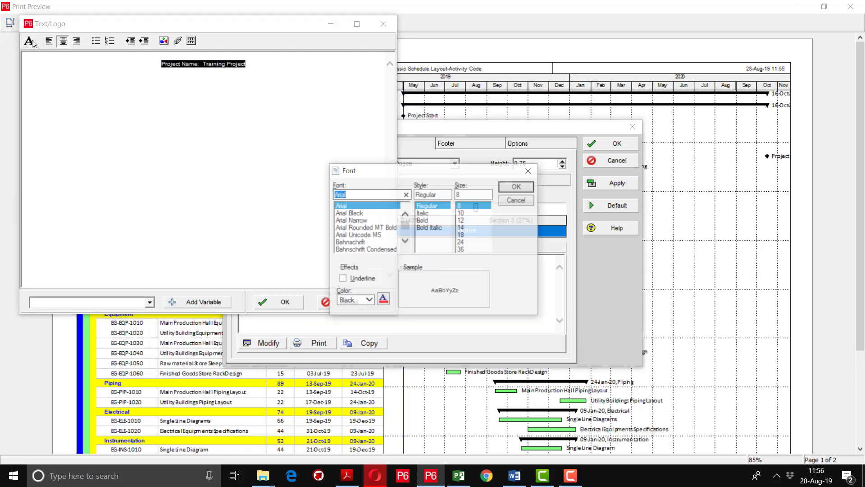
pyautogui.click(462, 213)
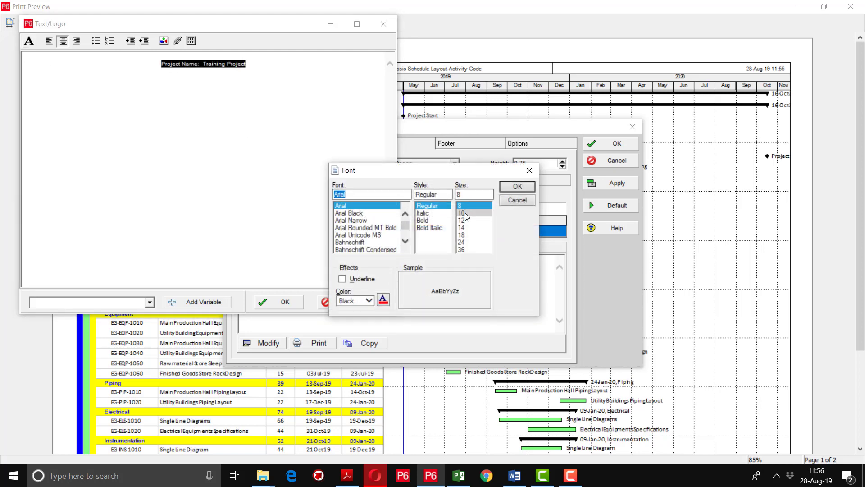
pyautogui.click(423, 221)
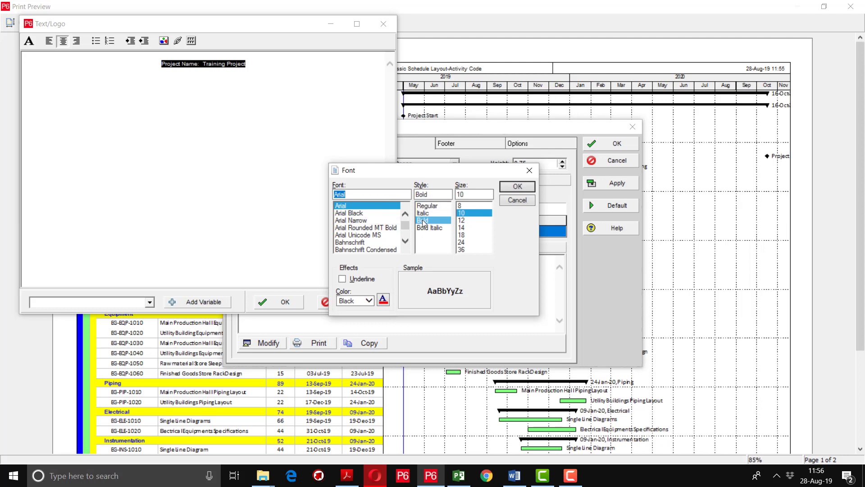
pyautogui.click(368, 300)
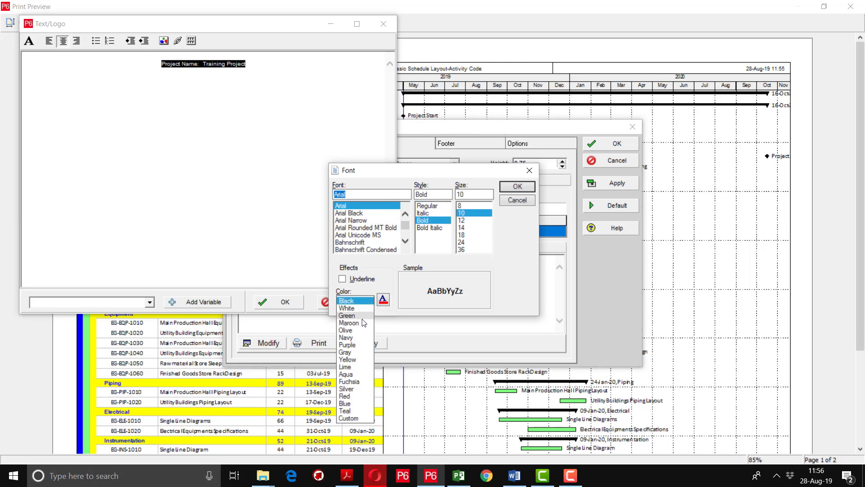
pyautogui.click(359, 323)
pyautogui.click(518, 186)
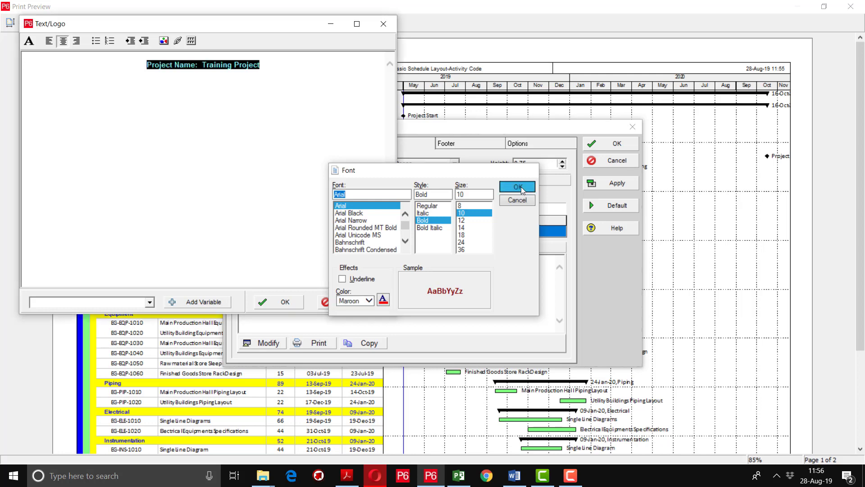
# - Confirm the header text and apply it to the print preview
pyautogui.click(284, 302)
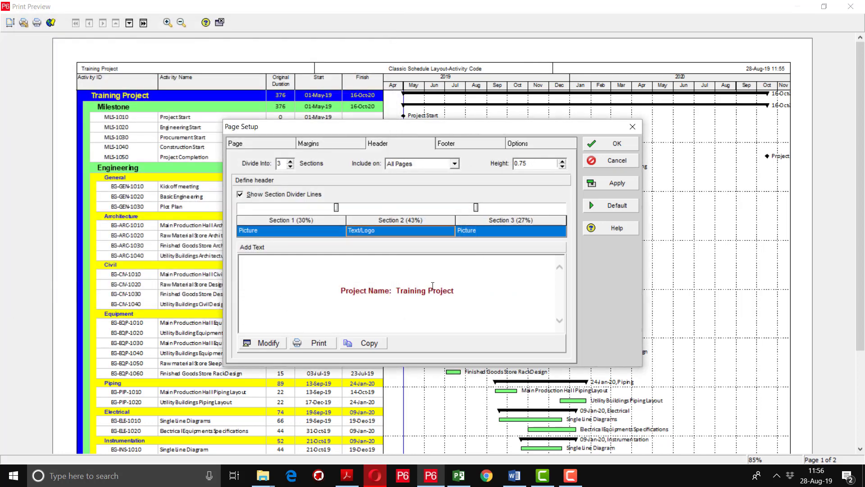
pyautogui.click(612, 189)
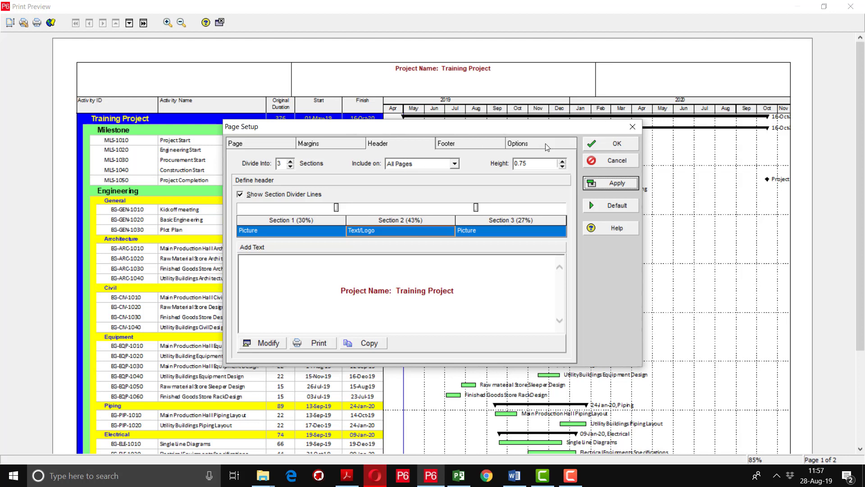
pyautogui.click(482, 146)
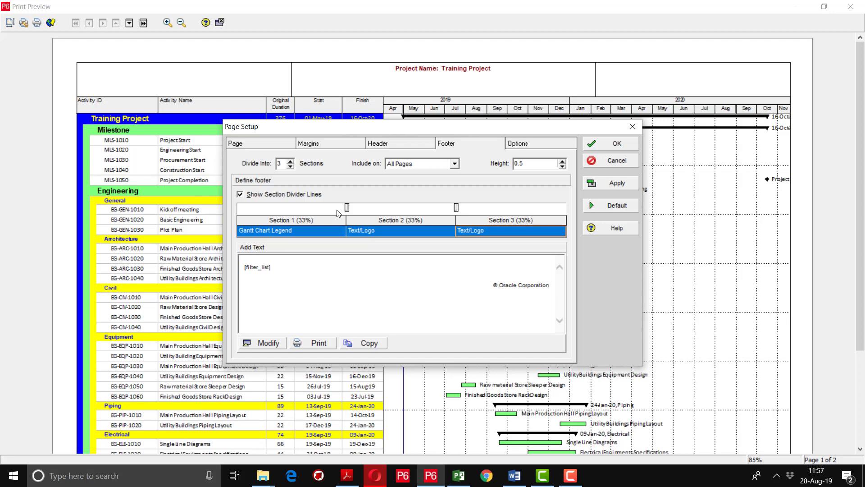
# - Set footer Section 3 to Revision Box with a 28-Aug-19 revision date
pyautogui.click(499, 231)
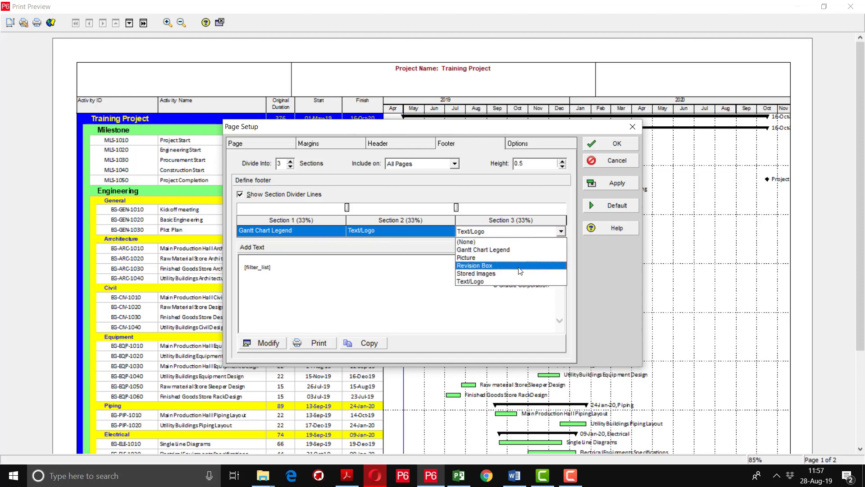
pyautogui.click(520, 267)
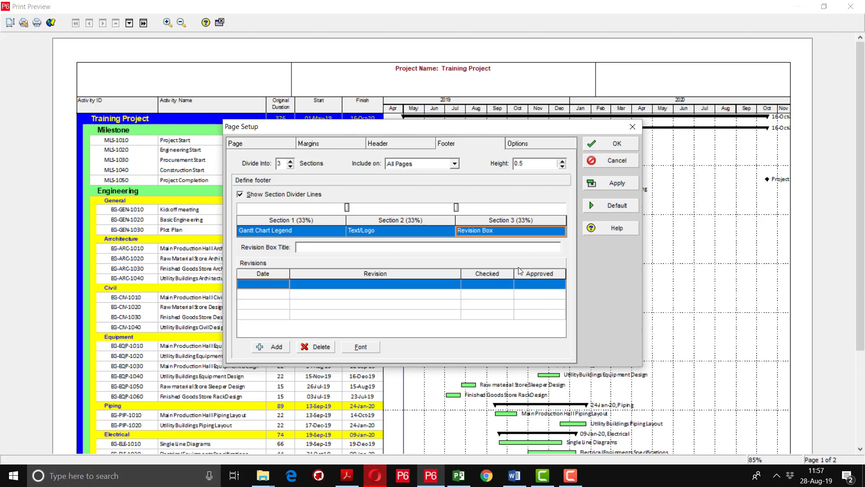
pyautogui.click(281, 289)
pyautogui.click(284, 285)
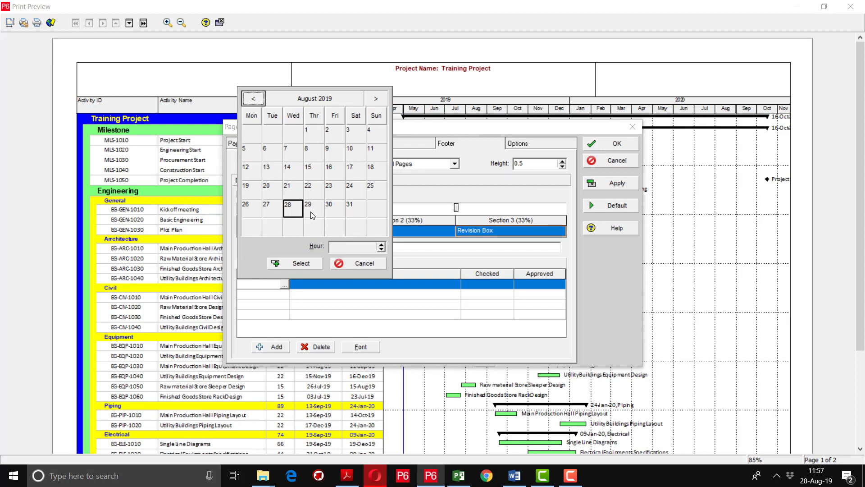
pyautogui.click(293, 208)
pyautogui.doubleClick(293, 209)
# - Enter revision Rev-00 (BSL), checked XX, approved YY, and apply to the preview
pyautogui.click(361, 287)
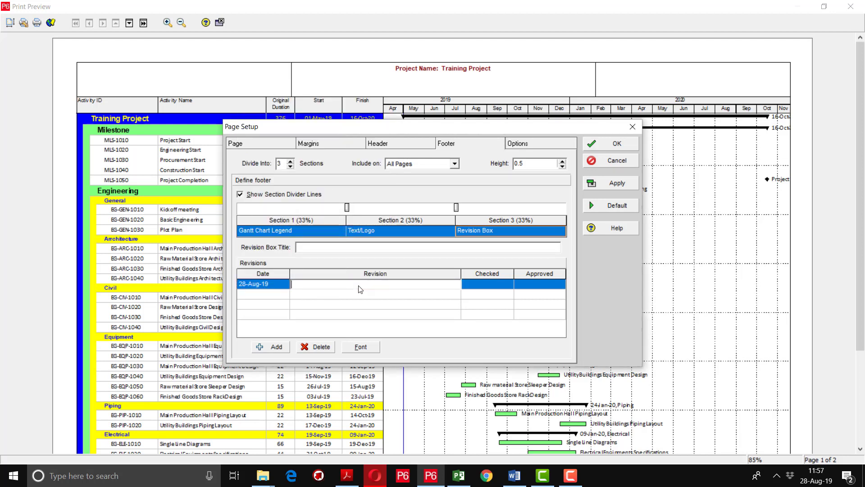
pyautogui.write('Rev-00 (BSL')
pyautogui.click(489, 289)
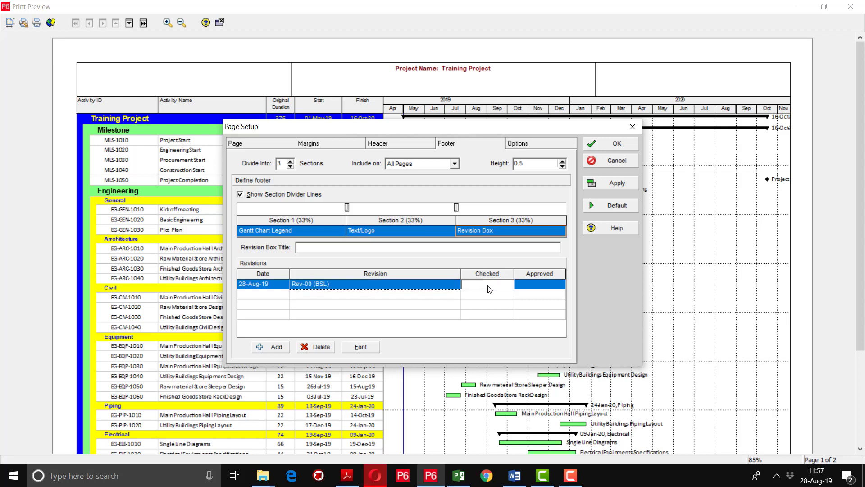
pyautogui.press('Tab')
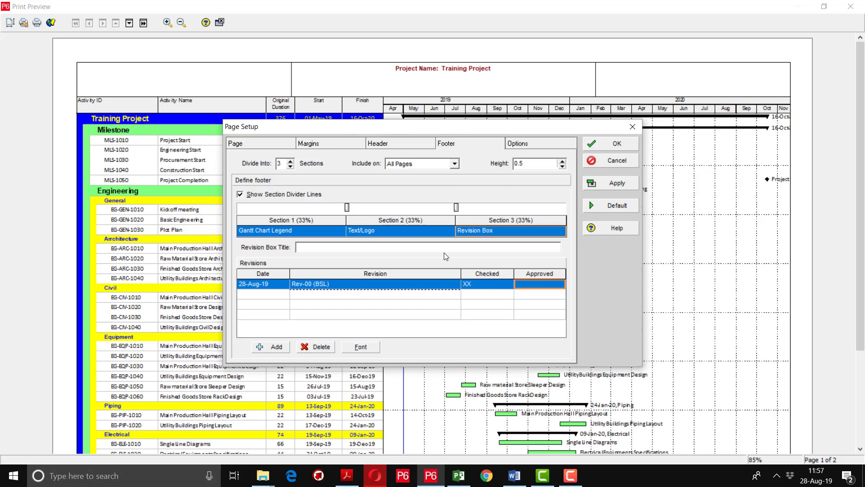
pyautogui.write('YY')
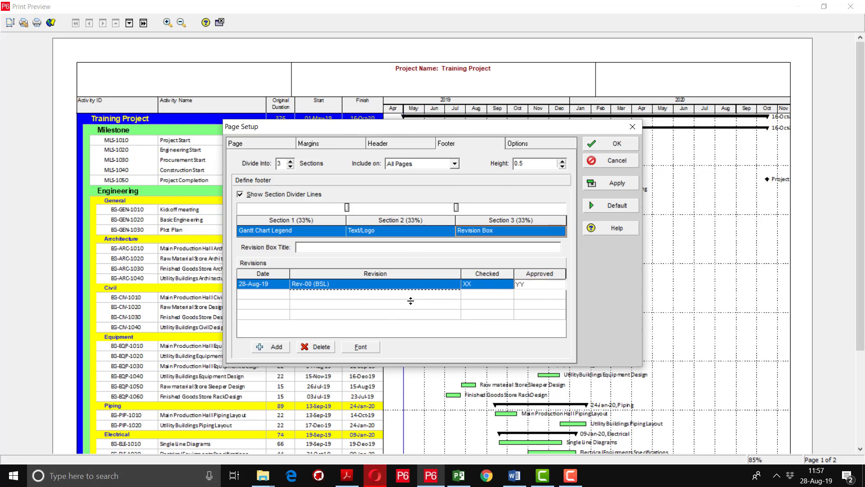
pyautogui.press('Return')
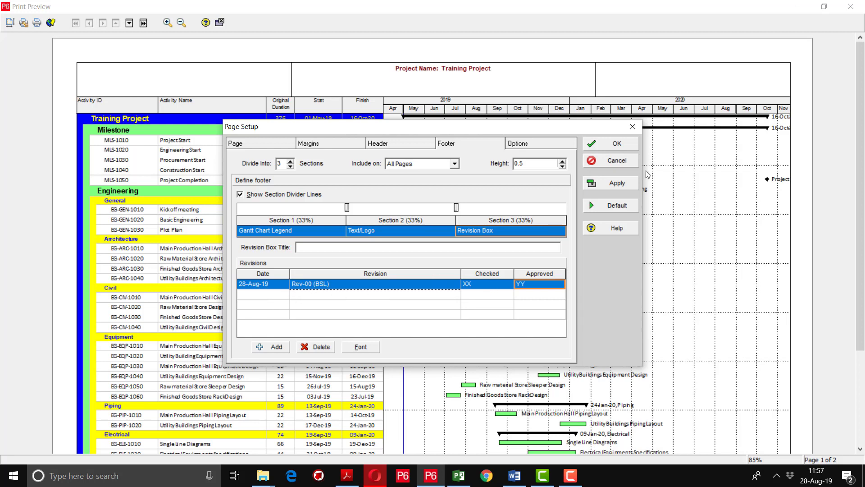
pyautogui.click(622, 185)
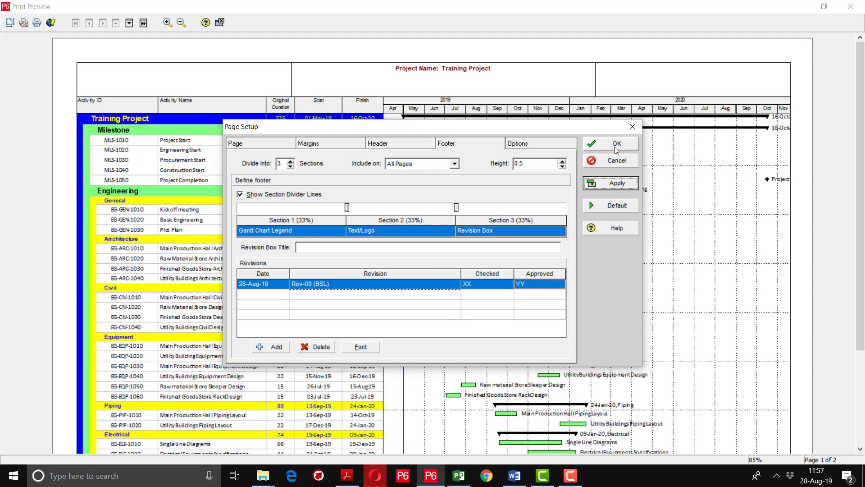
# - Close Page Setup and zoom the preview out twice to view all of page 2
pyautogui.click(616, 144)
pyautogui.scroll(-1, 517, 242)
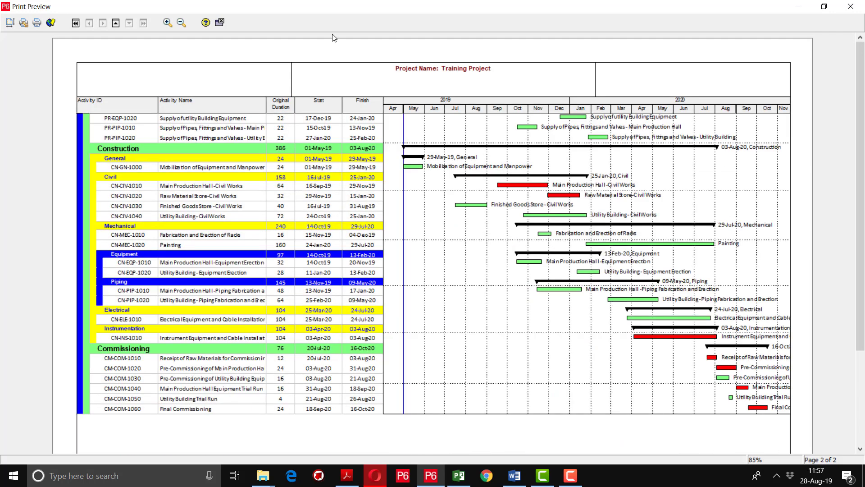
pyautogui.click(180, 24)
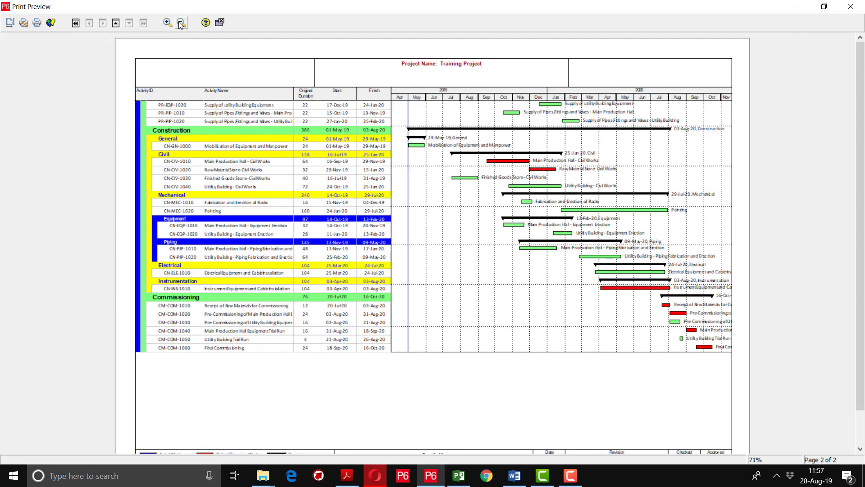
pyautogui.click(181, 23)
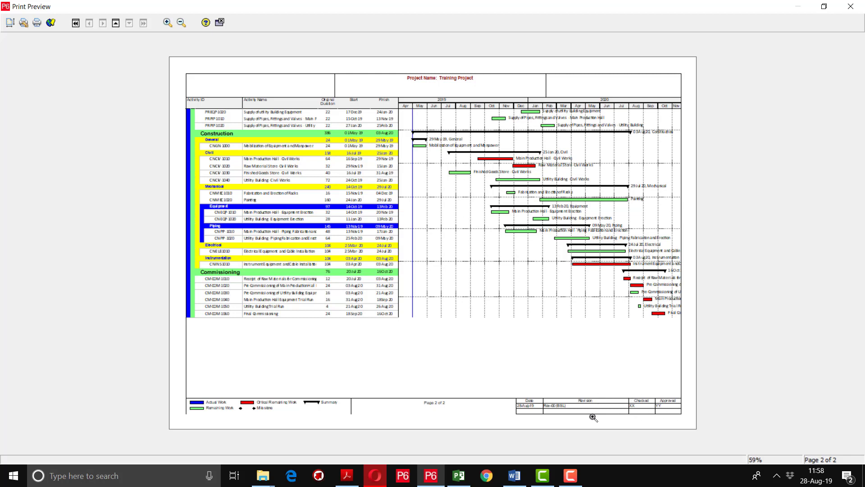
# - Raise the footer height to 0.75 in Page Setup and apply it
pyautogui.click(11, 24)
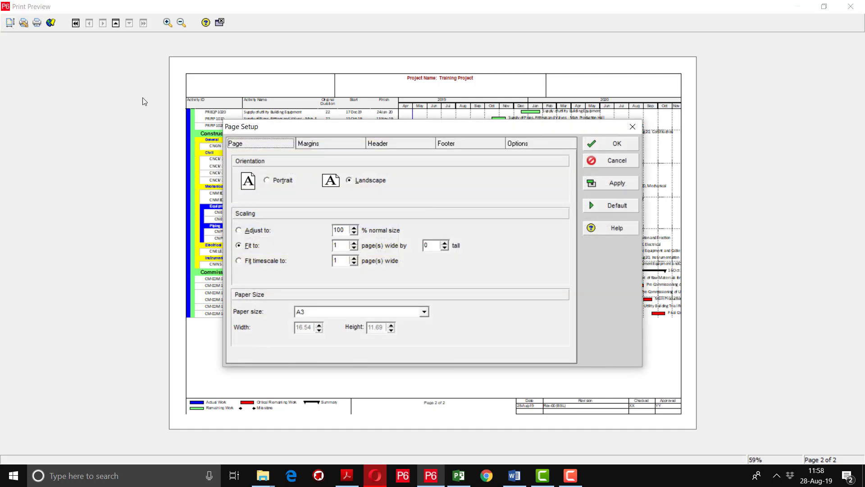
pyautogui.click(443, 144)
pyautogui.click(563, 162)
pyautogui.click(606, 183)
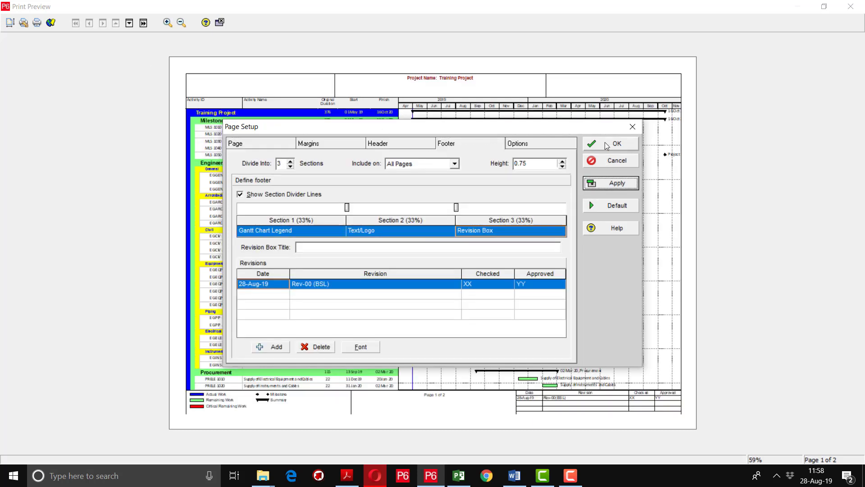
pyautogui.click(591, 145)
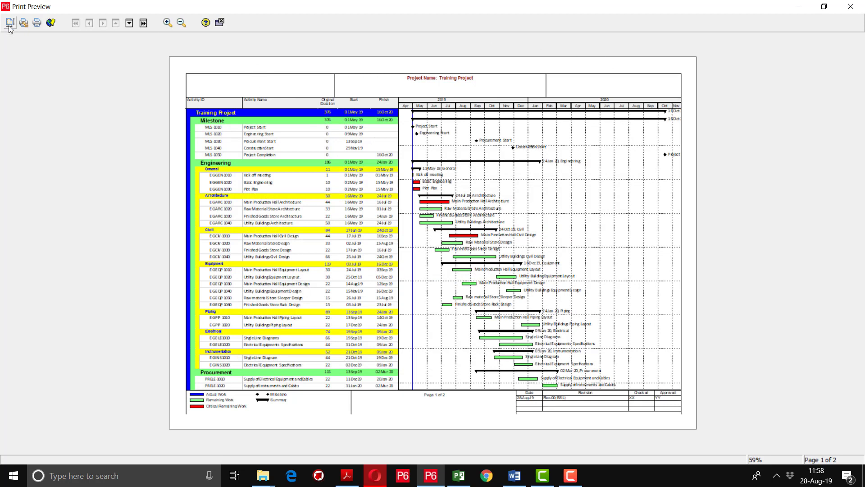
# - Print the two-page layout to the Adobe PDF printer
pyautogui.click(37, 23)
pyautogui.click(477, 136)
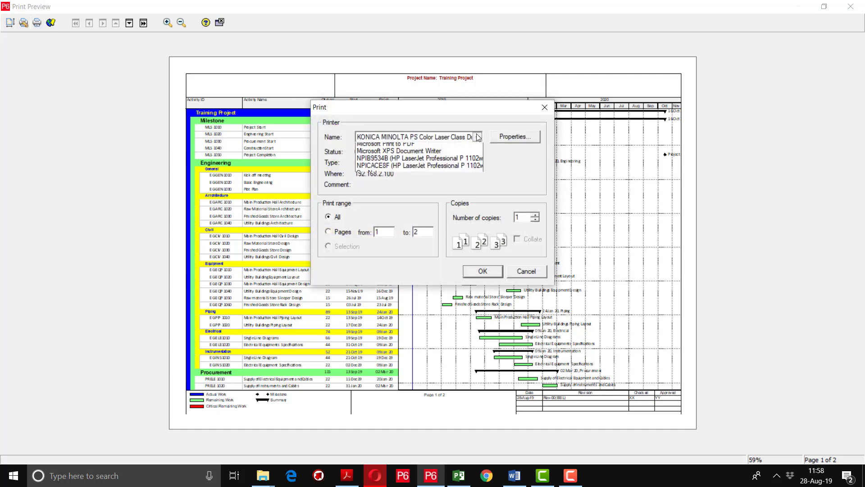
pyautogui.click(408, 154)
pyautogui.press('Return')
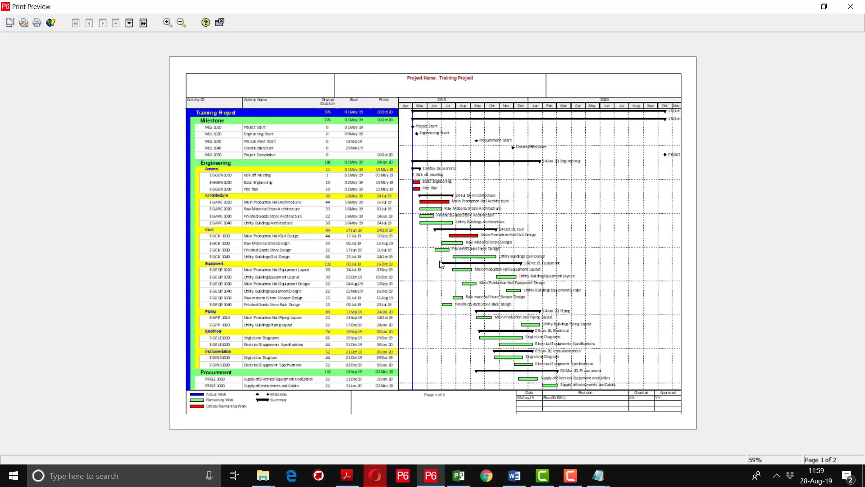
# - Open the Training Project PDF from the desktop in Acrobat Reader
pyautogui.press('super+d')
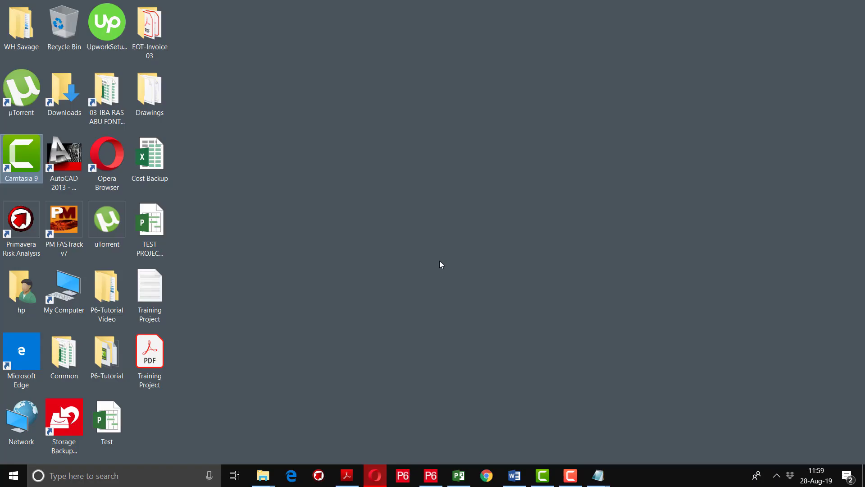
pyautogui.click(159, 359)
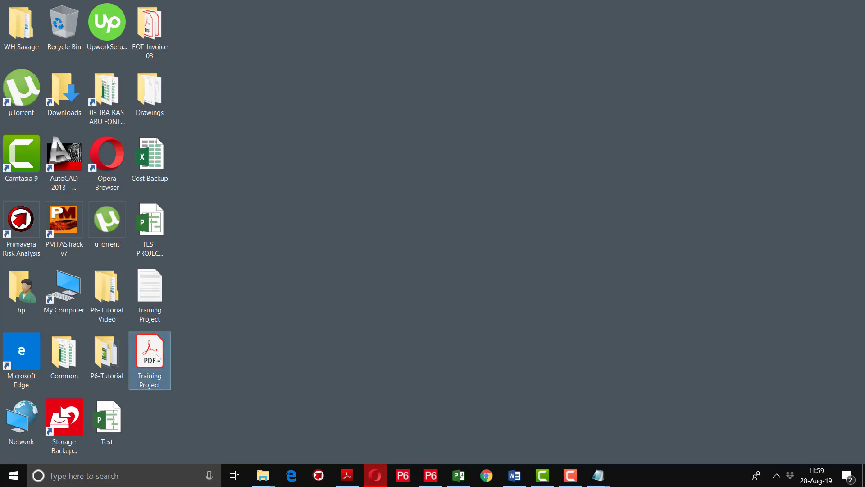
pyautogui.press('super+d')
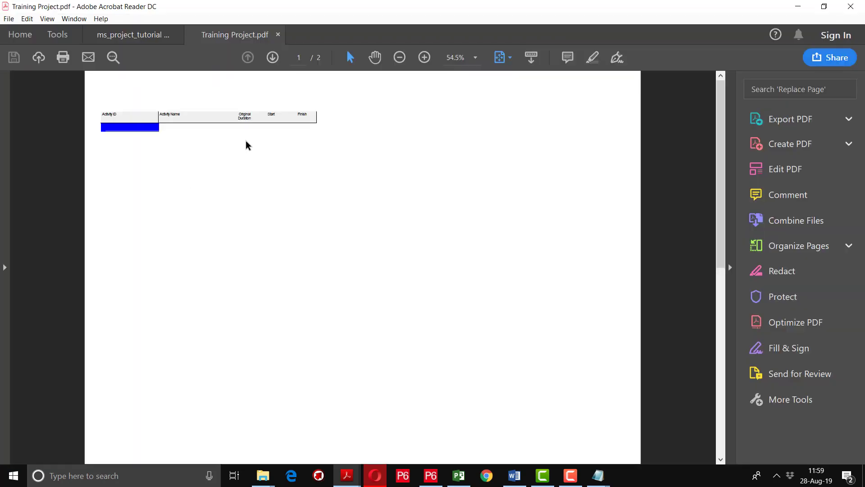